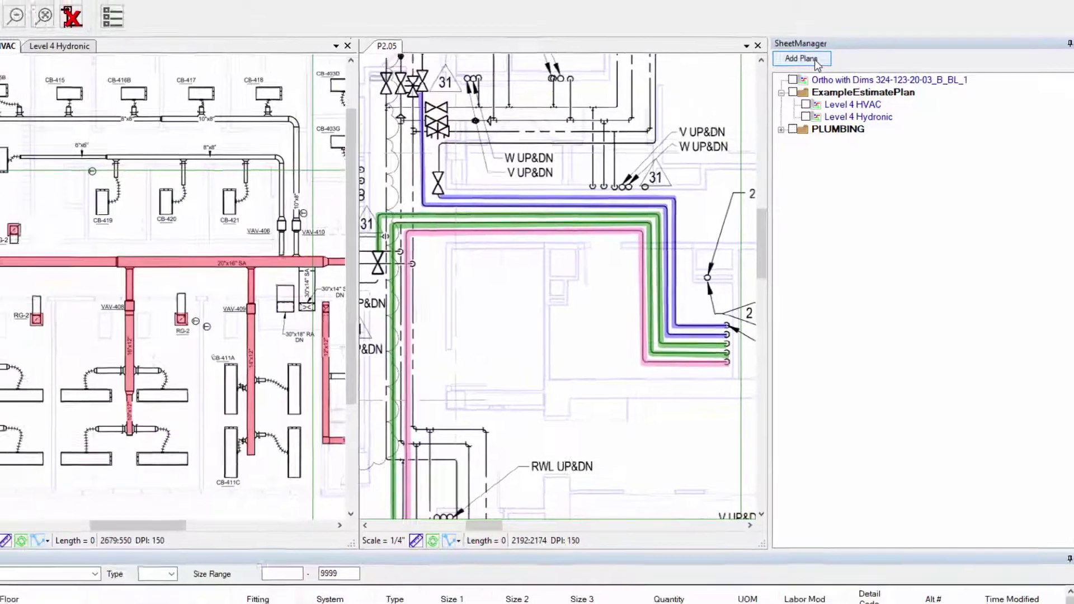
Add ColorPlans.pdf from the SamplePlans folder to the plan list and expand its folder of pages.
click(790, 43)
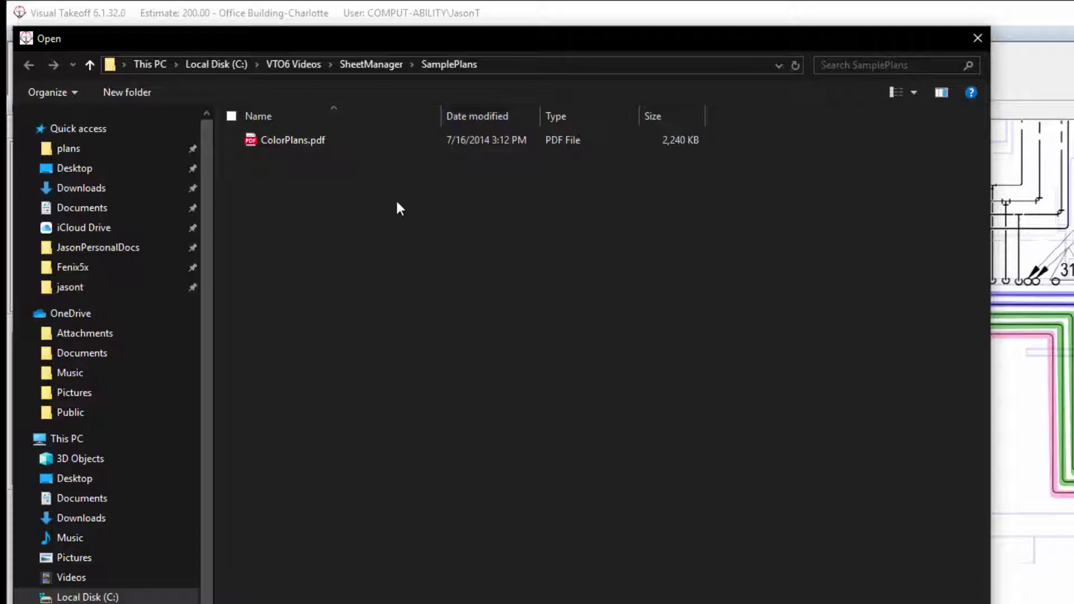
click(309, 144)
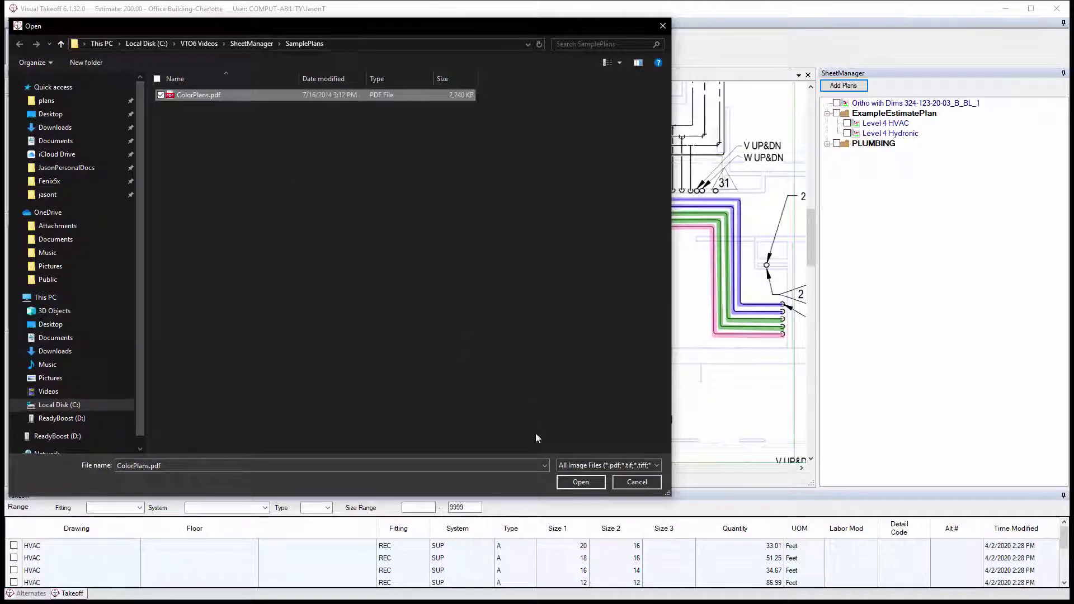
click(576, 482)
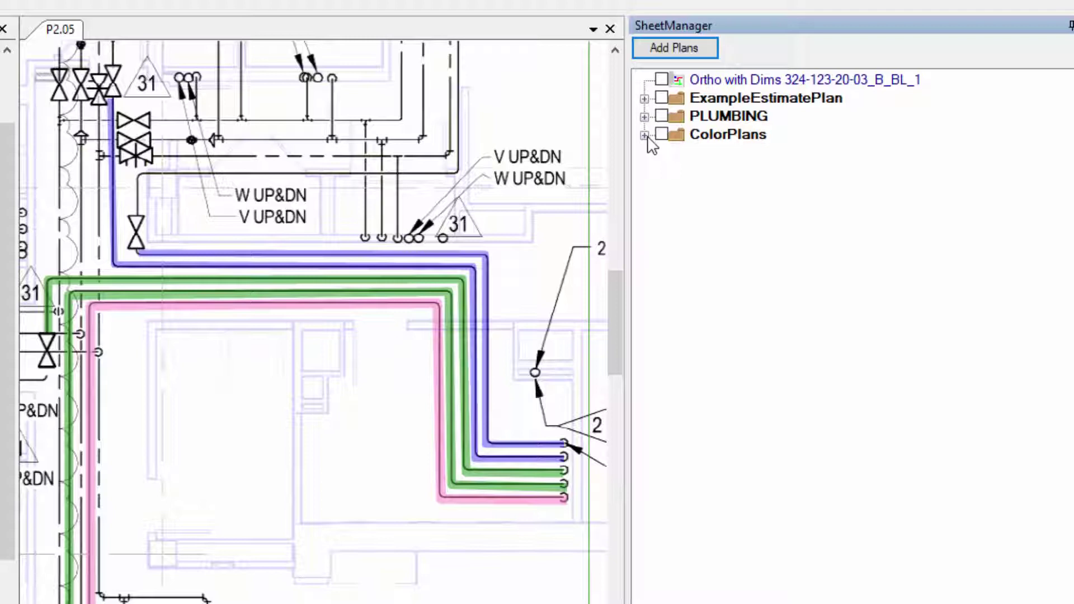
click(645, 134)
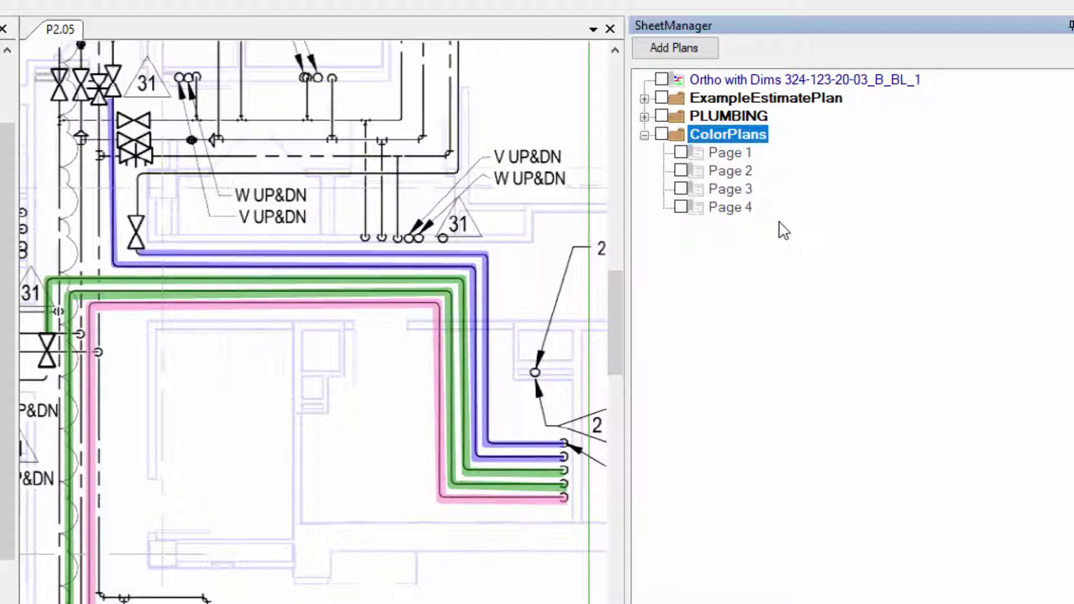
Set the scale of Page 2 in ColorPlans to metric 1:50.
right_click(726, 171)
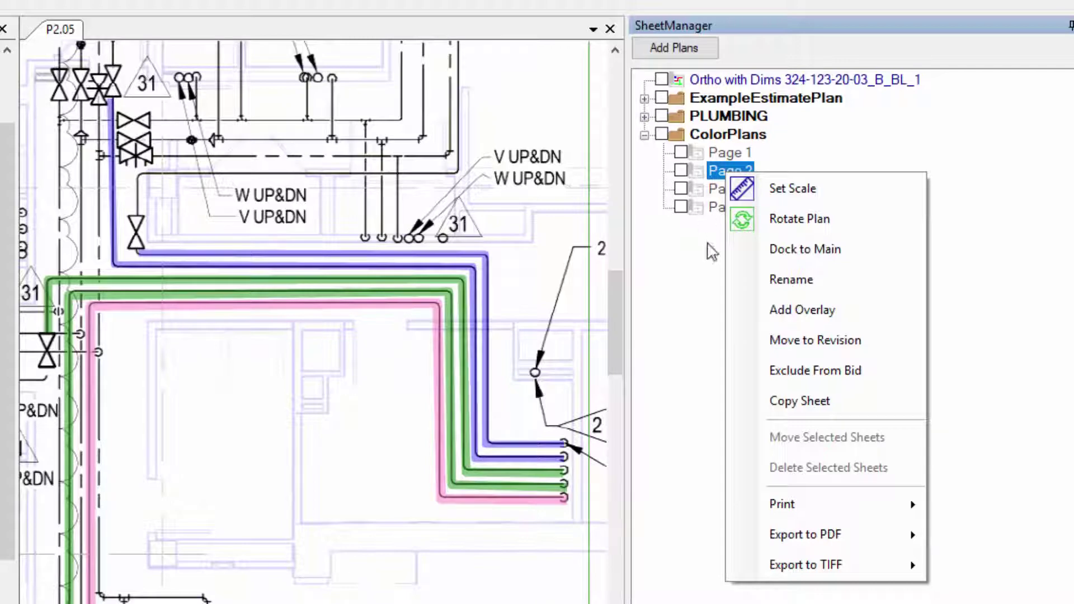
click(800, 189)
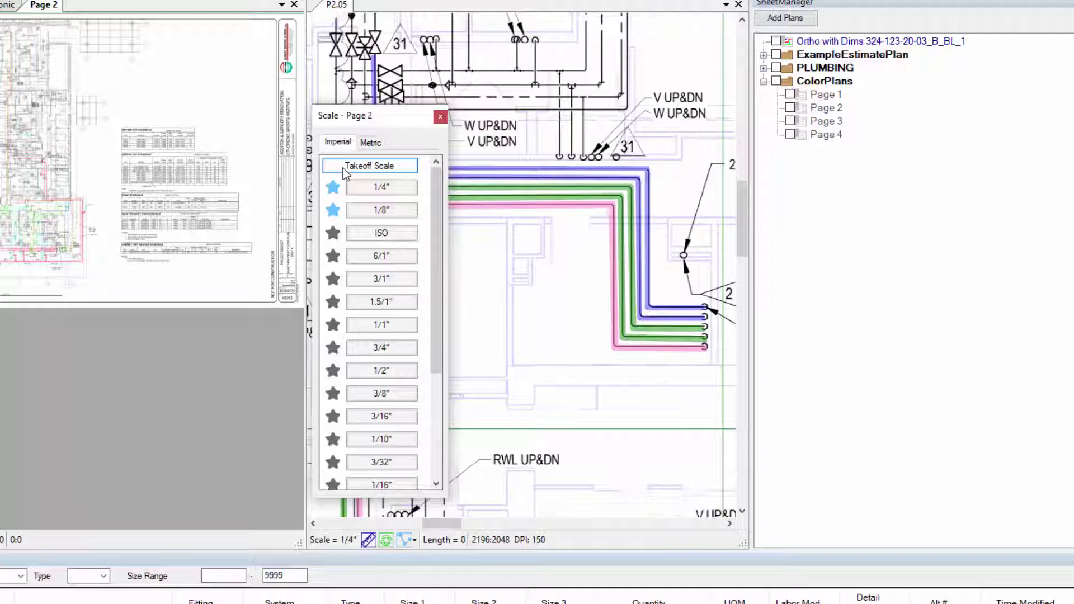
click(372, 143)
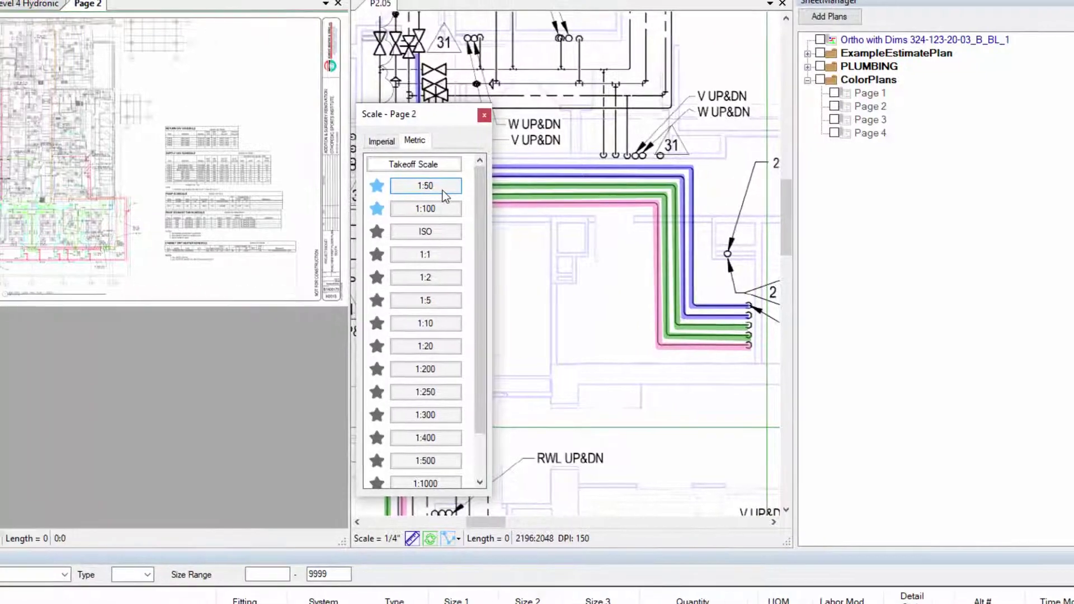
click(392, 187)
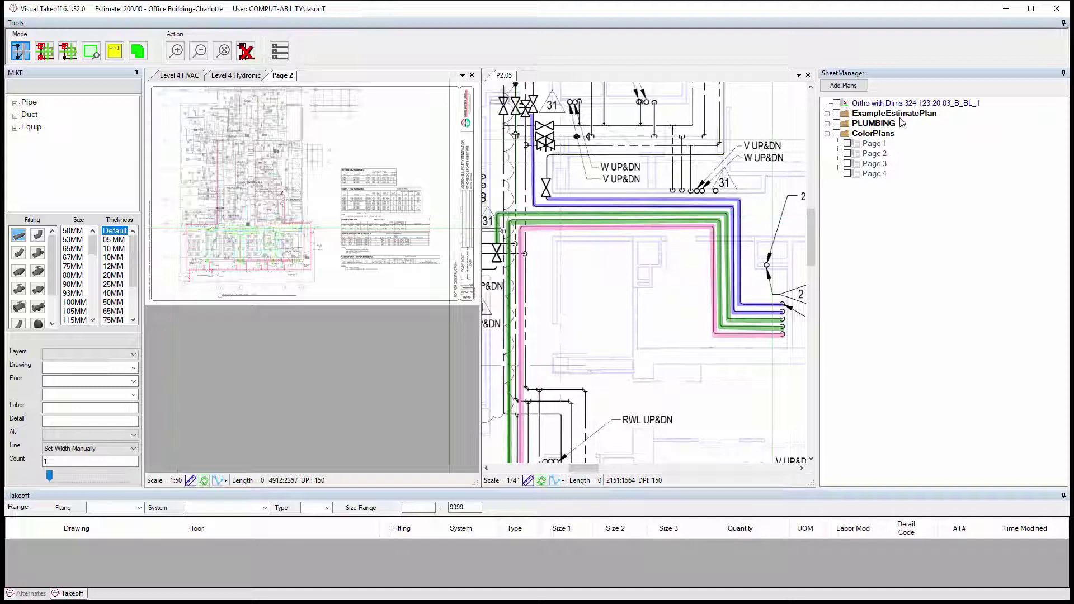
Set the scale of Page 2 in ColorPlans to imperial 1/4".
click(873, 154)
right_click(873, 154)
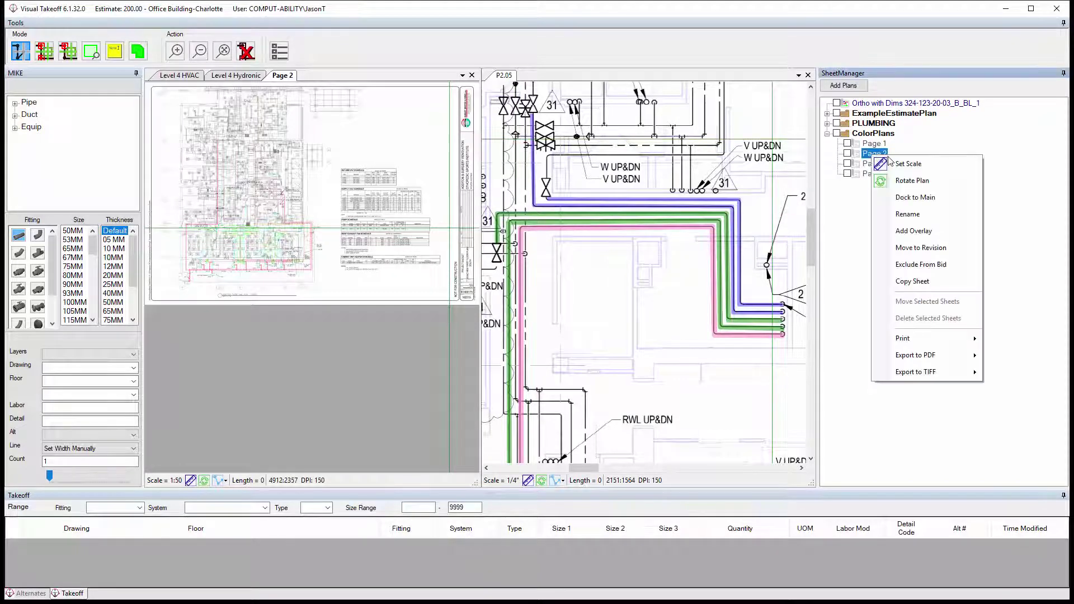
click(902, 164)
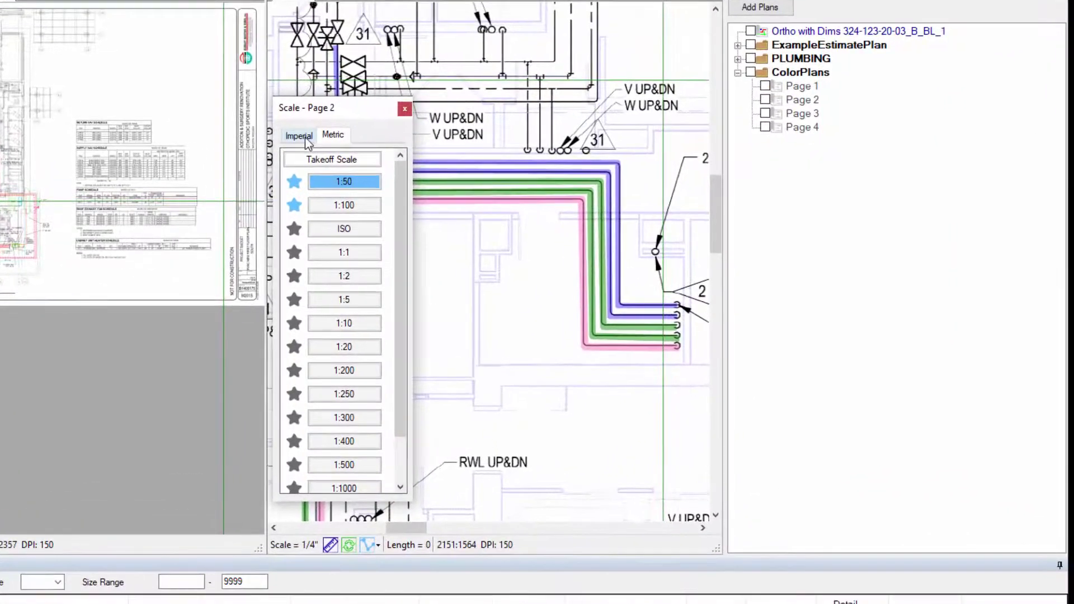
click(305, 138)
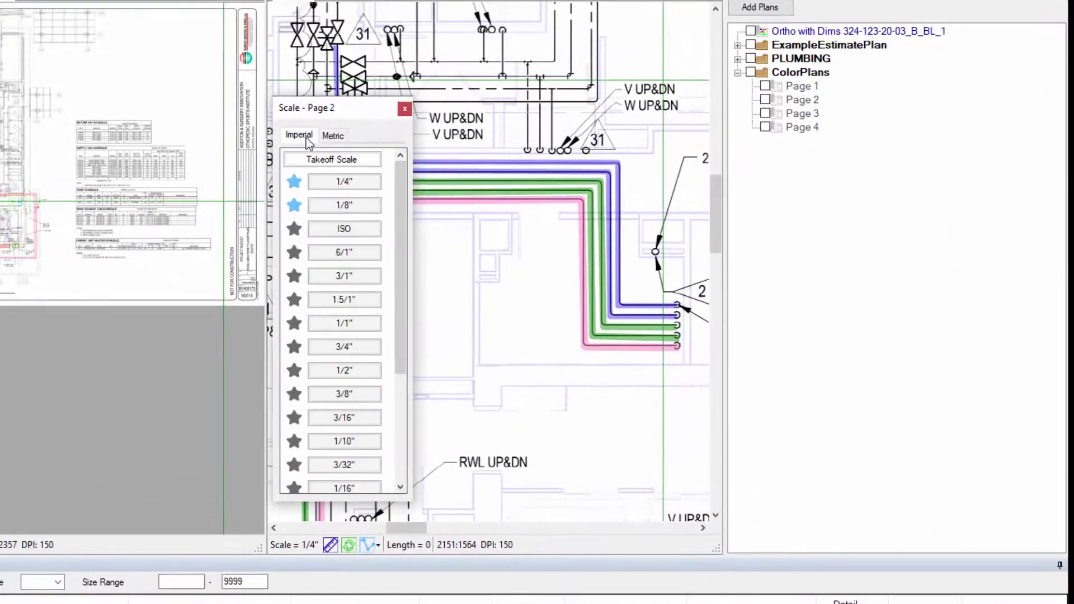
click(341, 187)
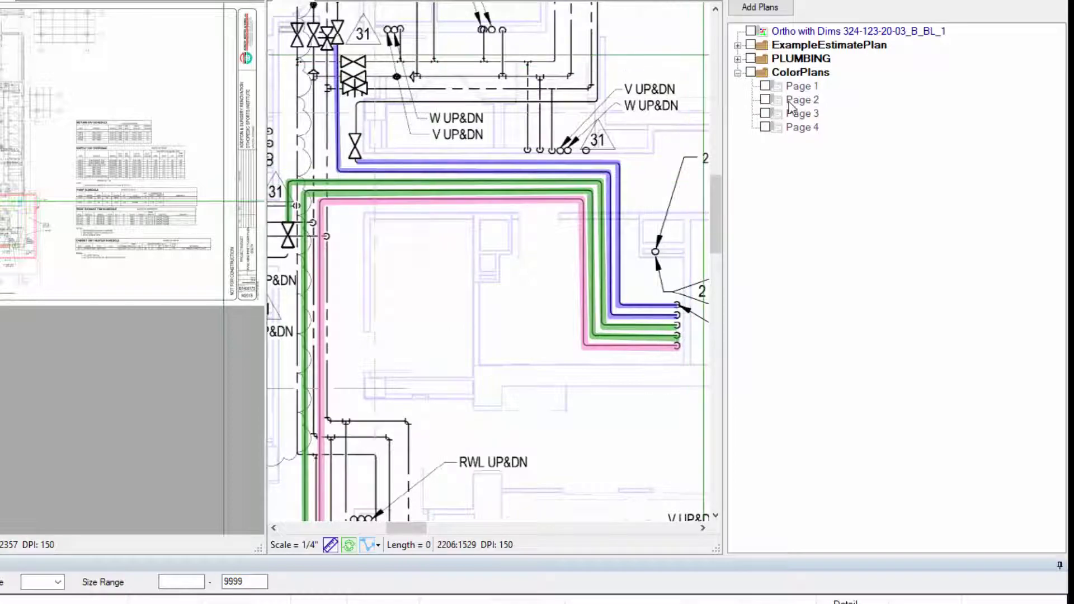
Rotate Page 3 and its markups by a custom angle traced along the building's slanted upper edge so that edge lies horizontal.
click(802, 114)
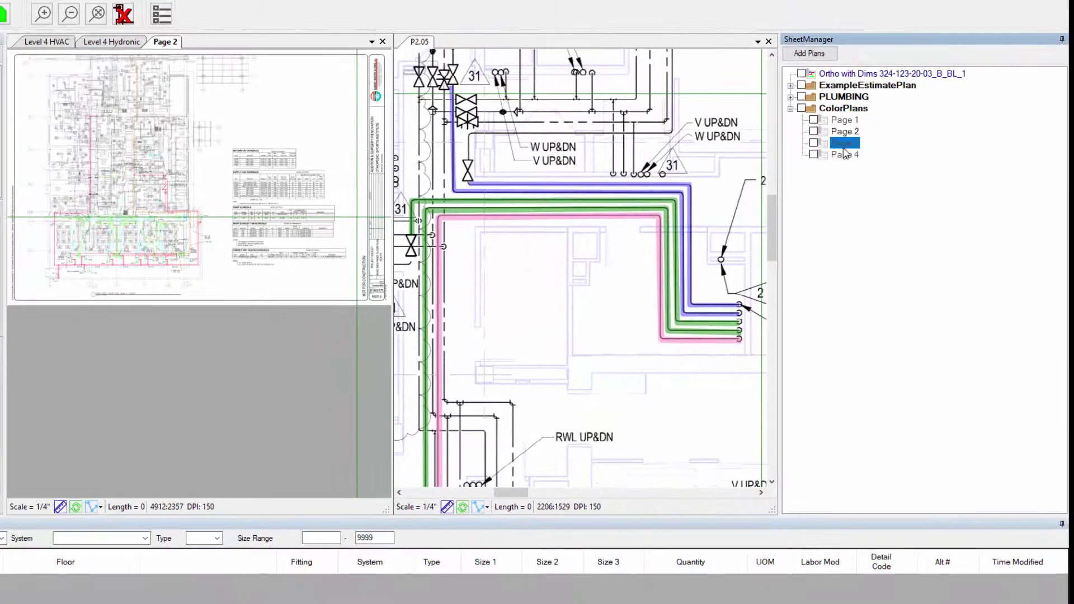
right_click(845, 154)
click(861, 175)
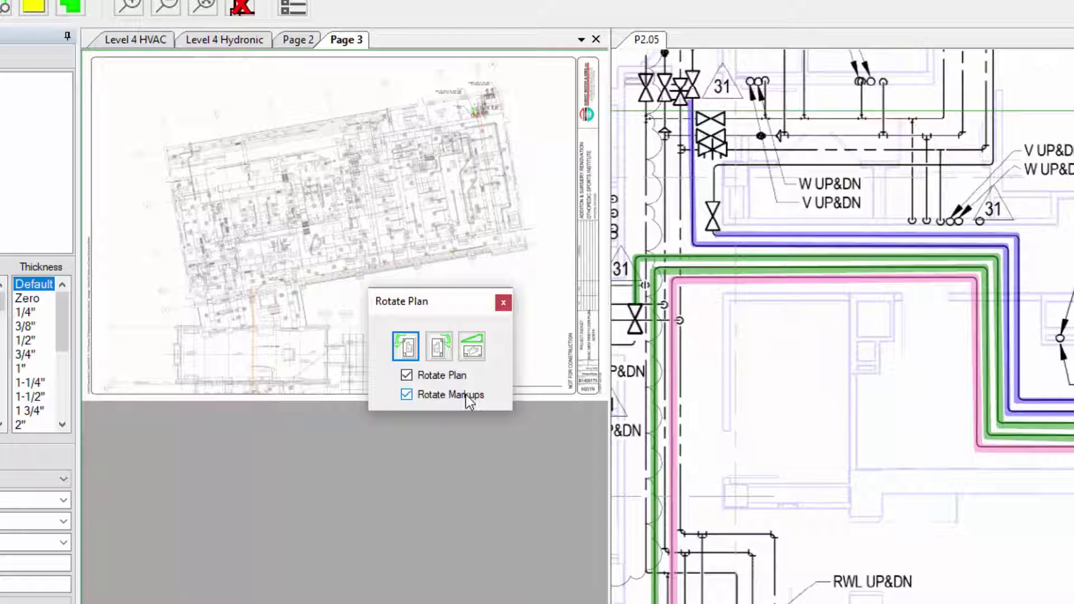
click(472, 356)
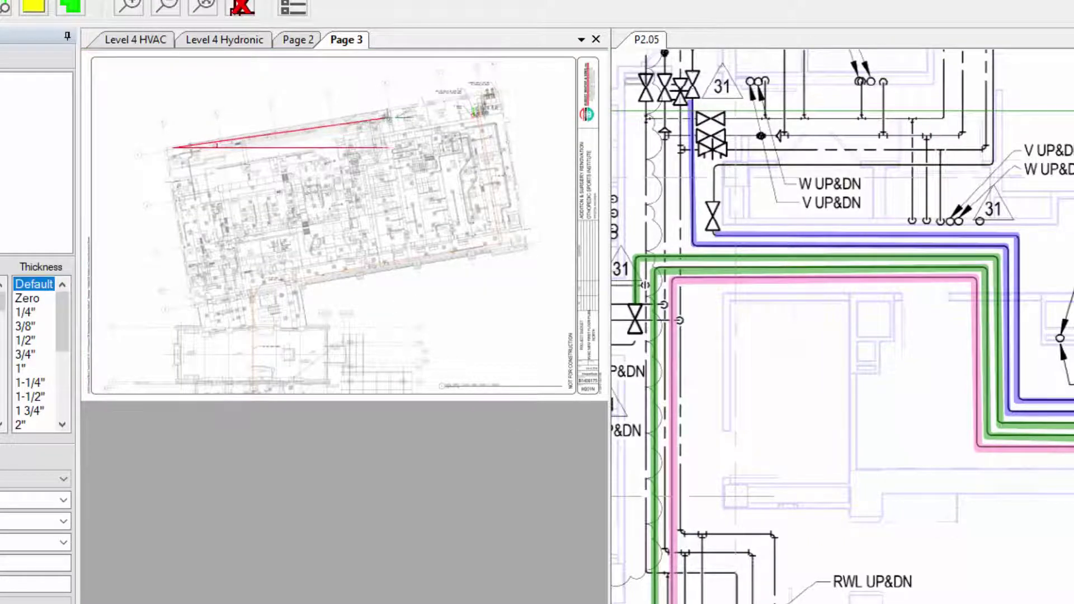
click(415, 103)
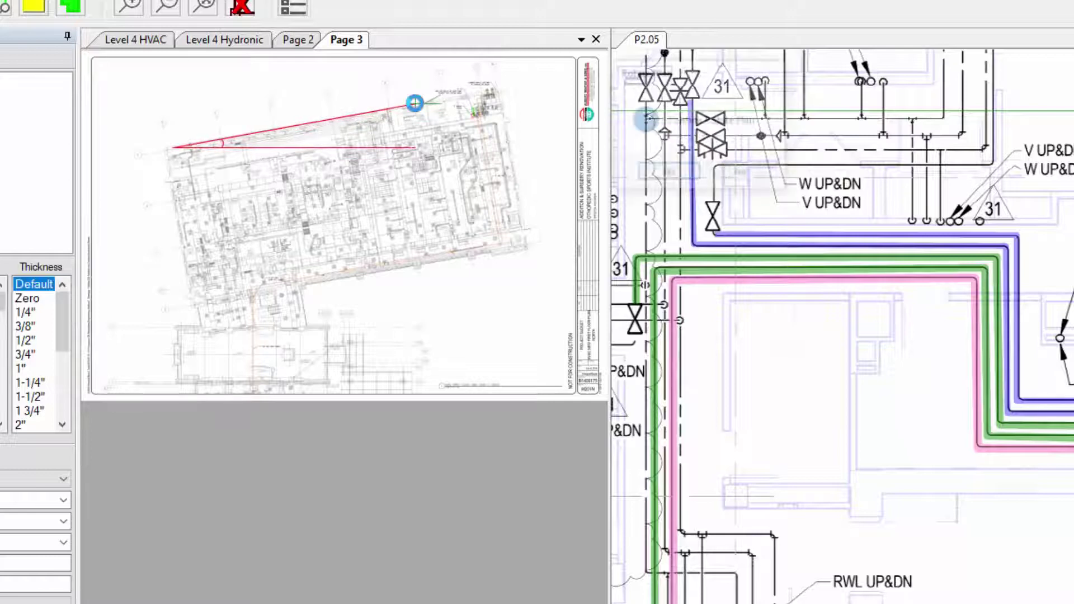
click(653, 170)
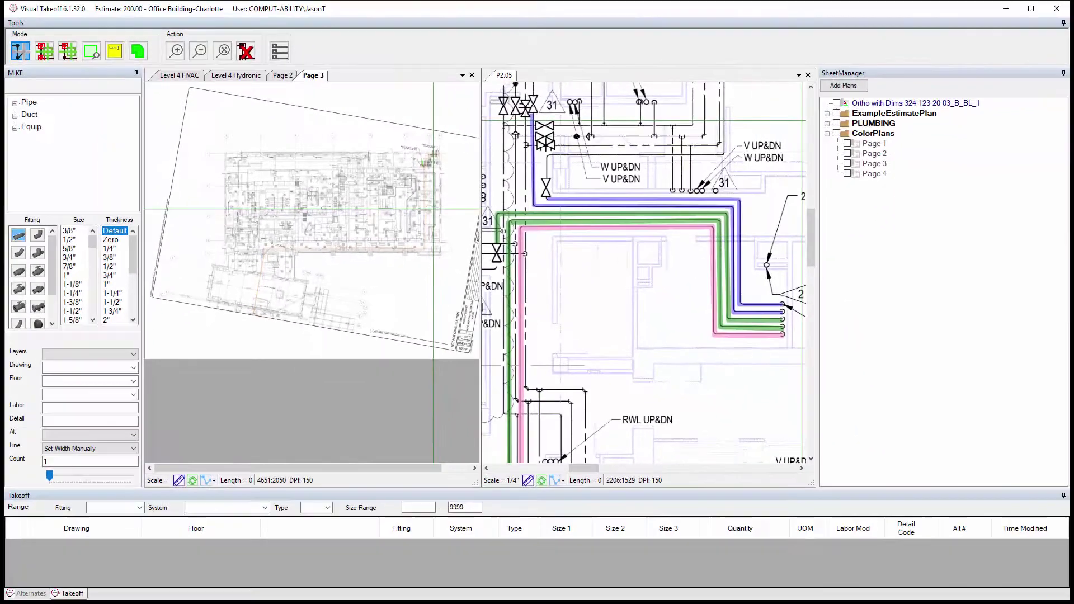
Rename the Page 3 sheet in ColorPlans as M201N.
right_click(865, 161)
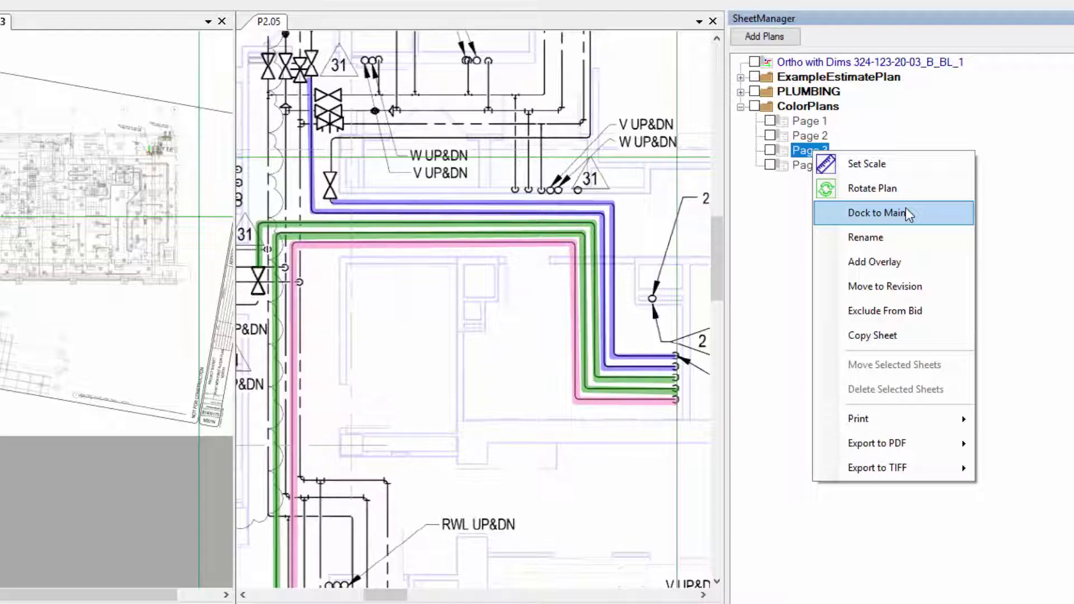
click(893, 241)
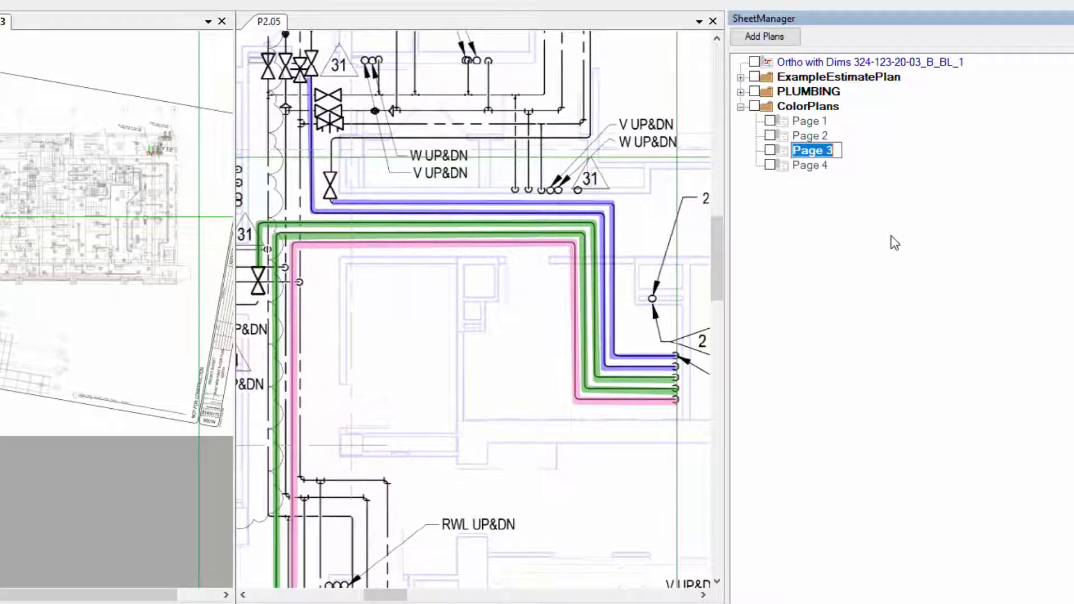
text(M201N)
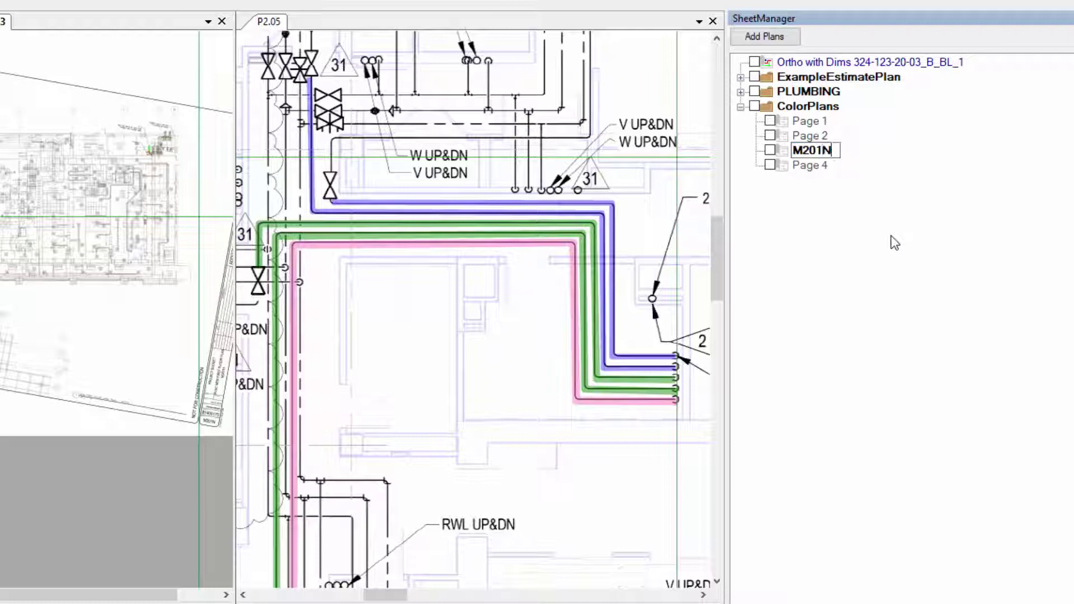
key(Return)
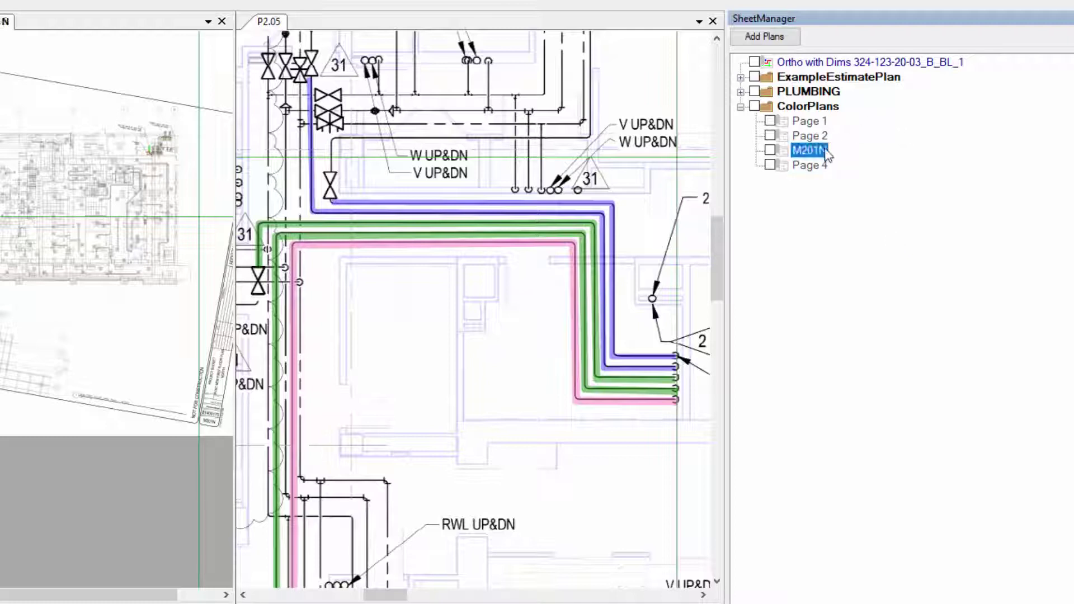
Copy the M201N sheet as "M201N - Copy", including its takeoff, notes and highlights.
right_click(817, 151)
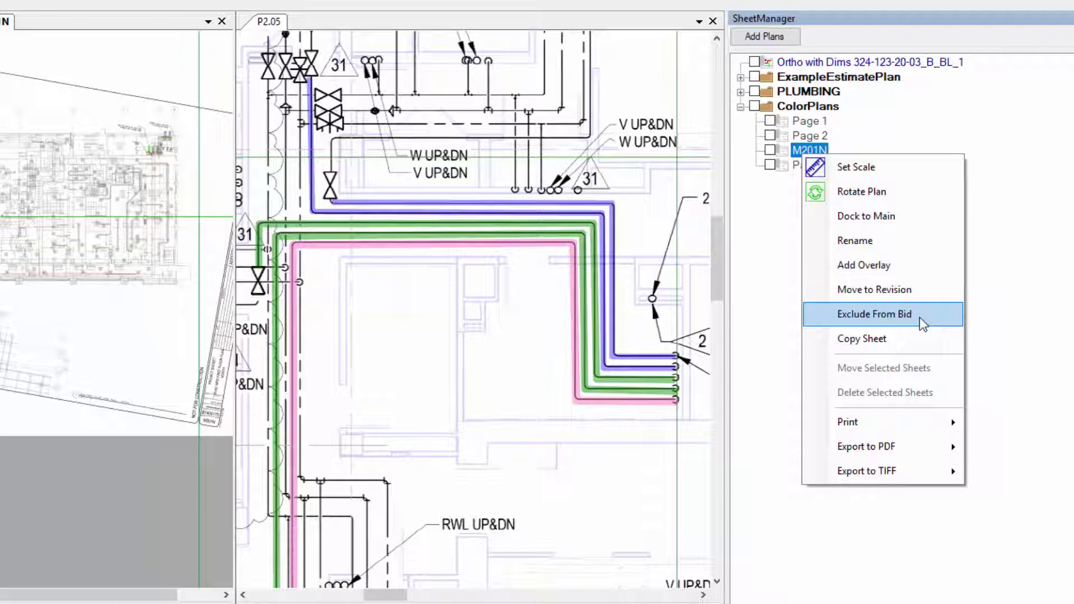
click(888, 339)
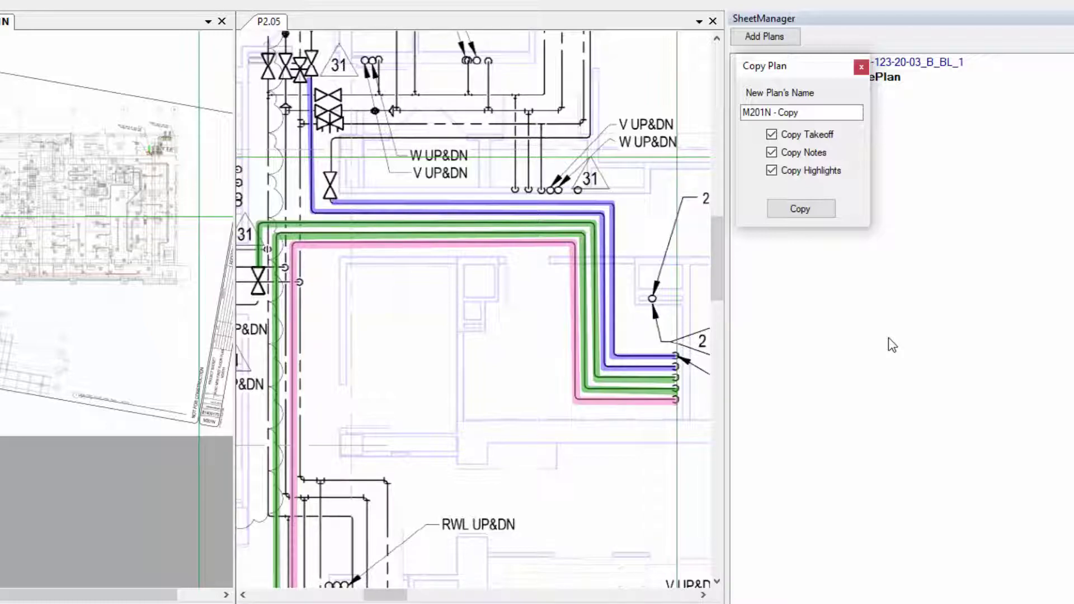
click(789, 208)
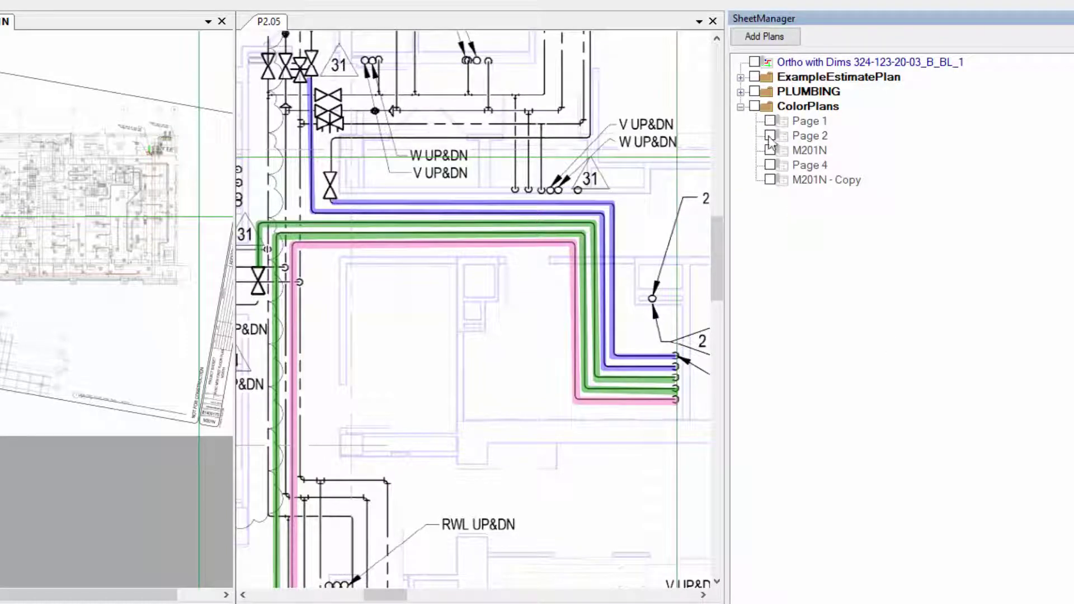
Move the Page 2, M201N and Page 4 sheets from ColorPlans into a new folder named NewFolder.
click(769, 136)
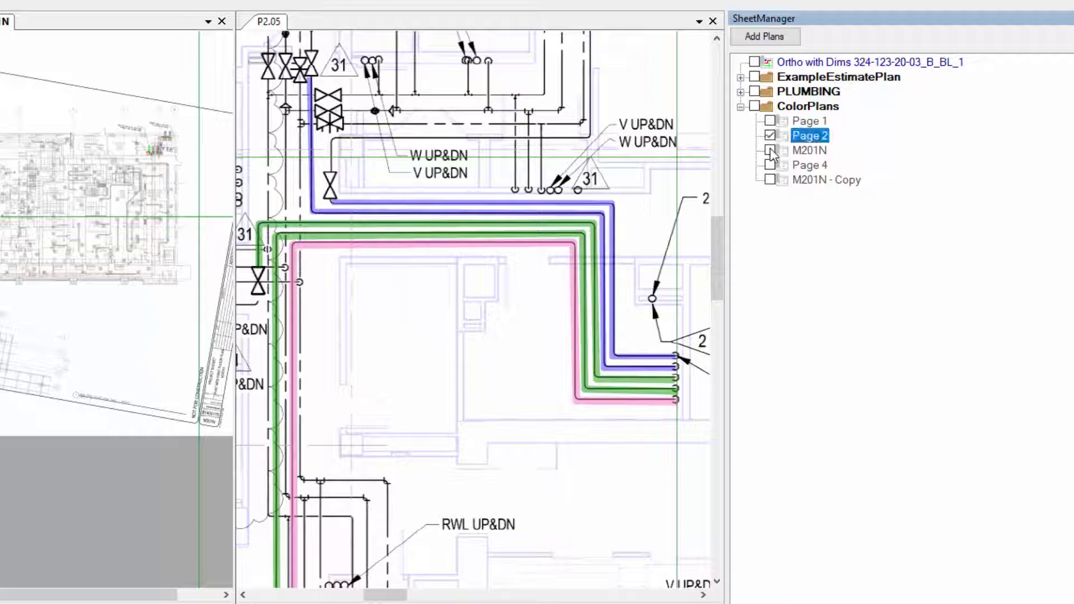
click(769, 150)
click(771, 165)
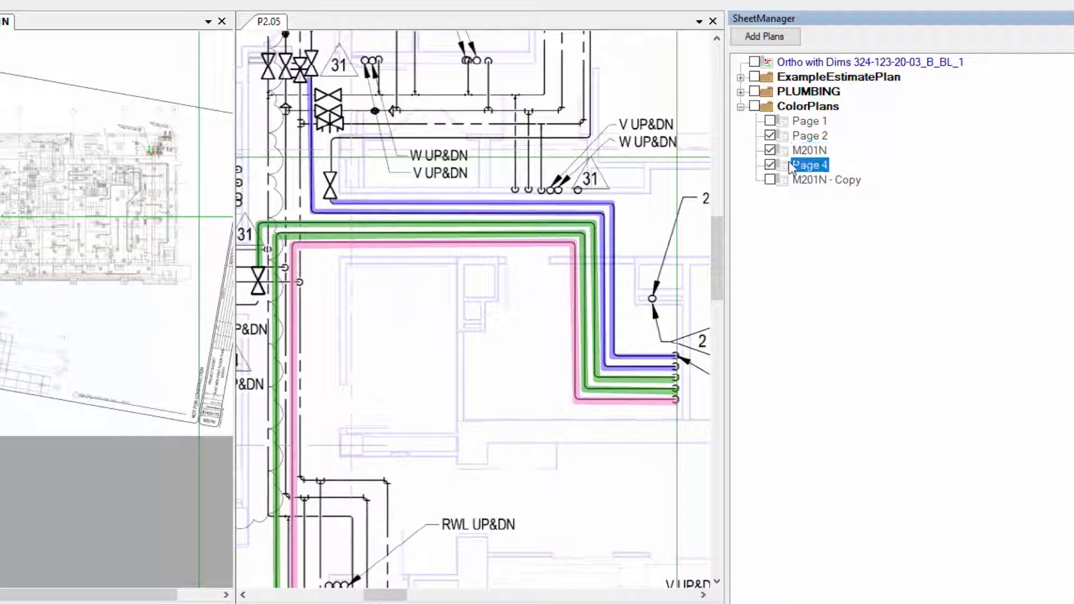
right_click(806, 169)
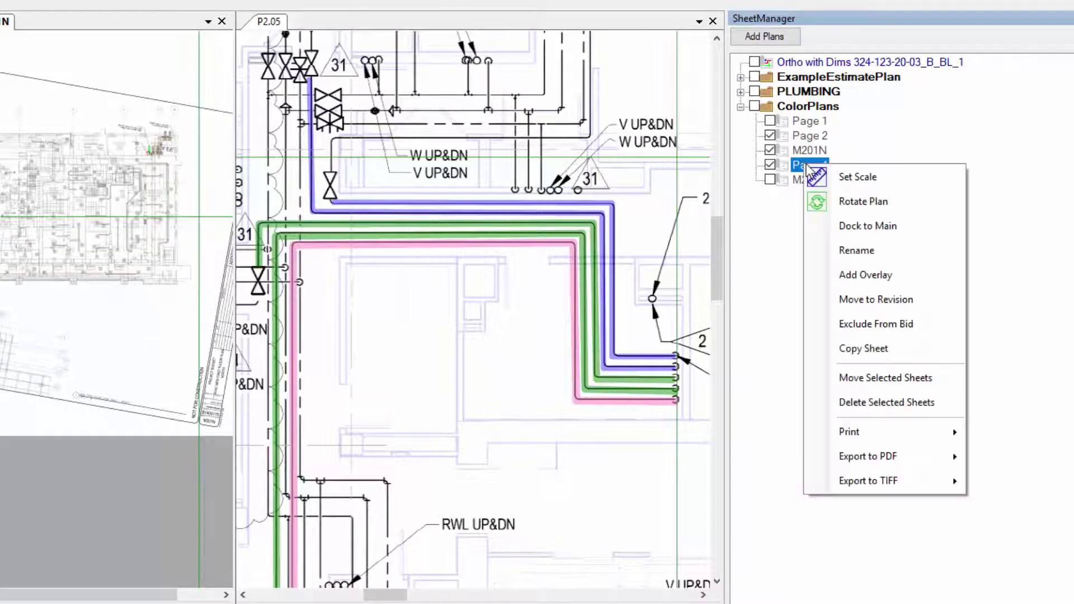
click(894, 380)
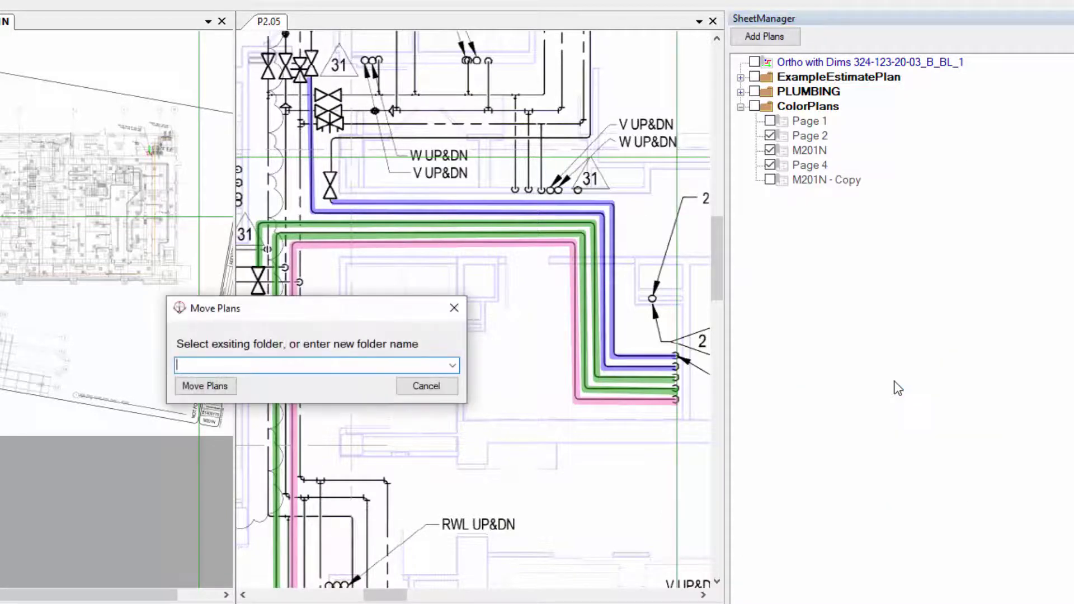
text(NewFolder)
click(452, 366)
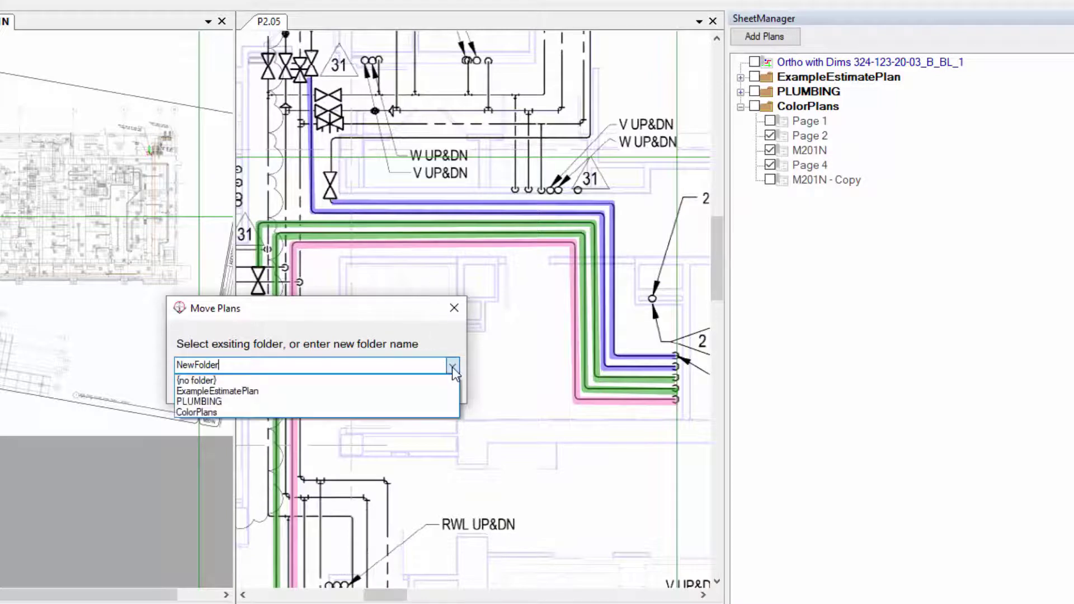
click(313, 364)
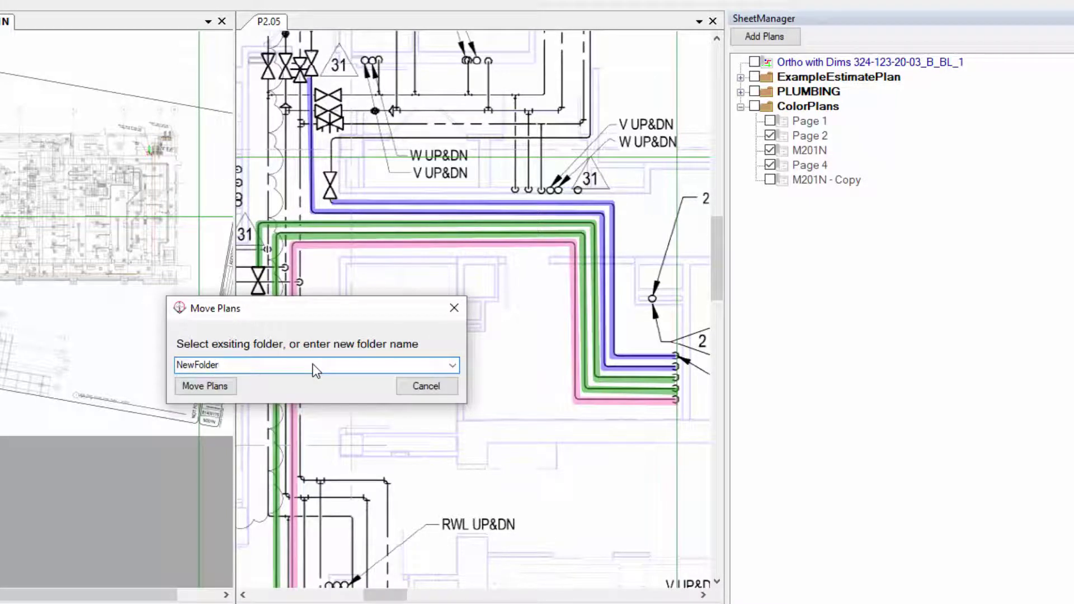
click(205, 386)
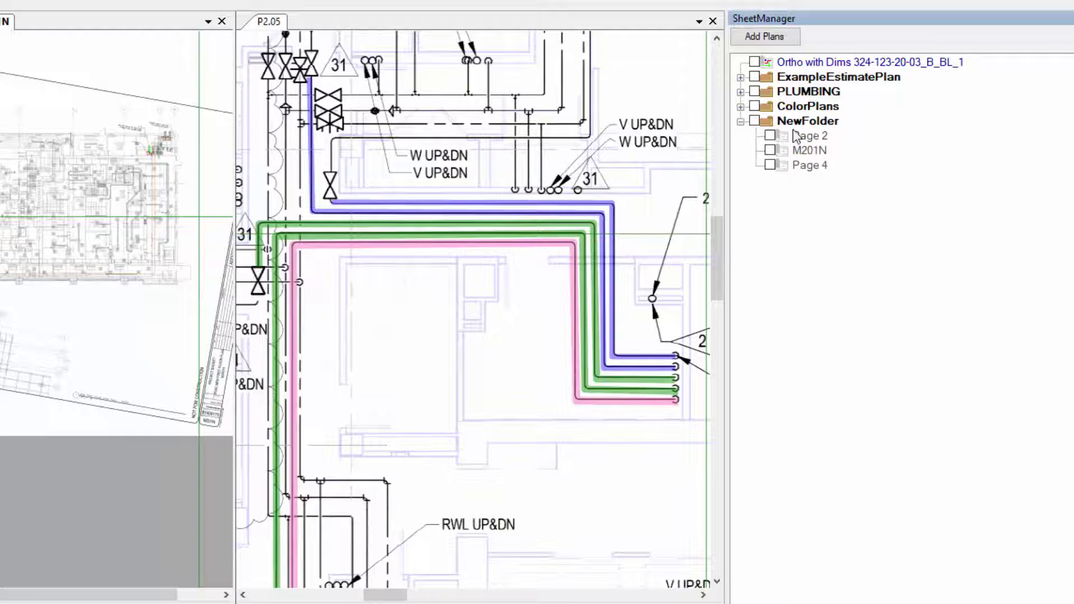
Delete the Page 2 and Page 4 sheets together from NewFolder.
click(770, 137)
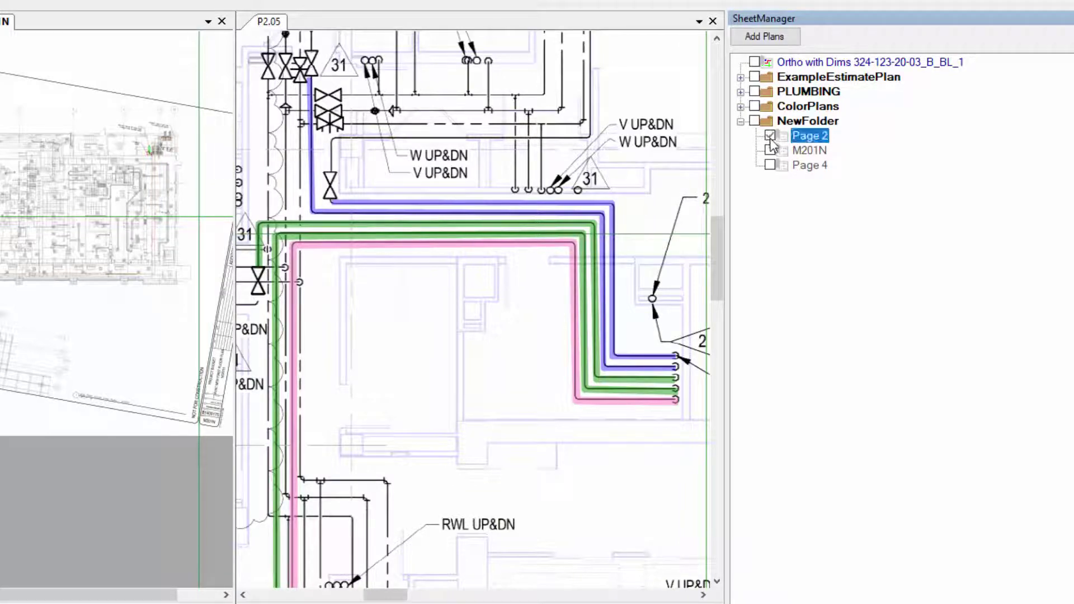
click(770, 165)
click(801, 166)
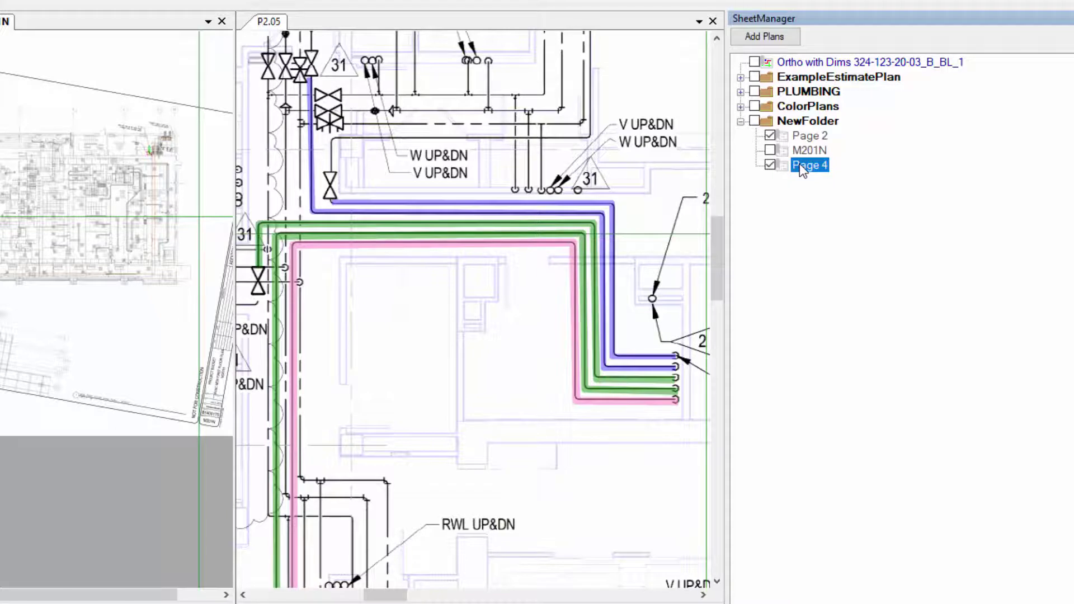
right_click(801, 168)
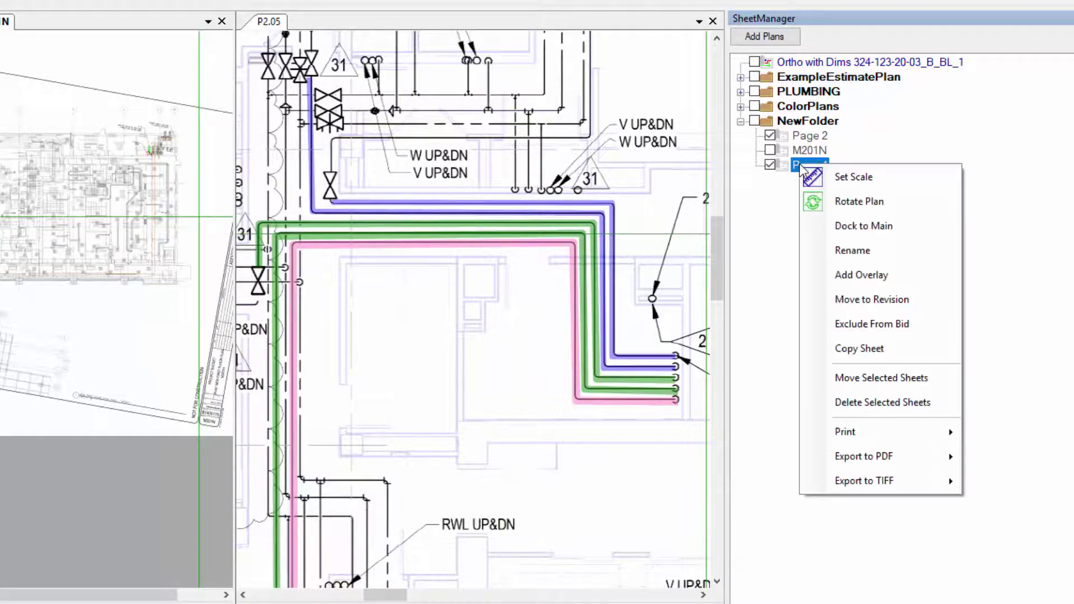
click(881, 400)
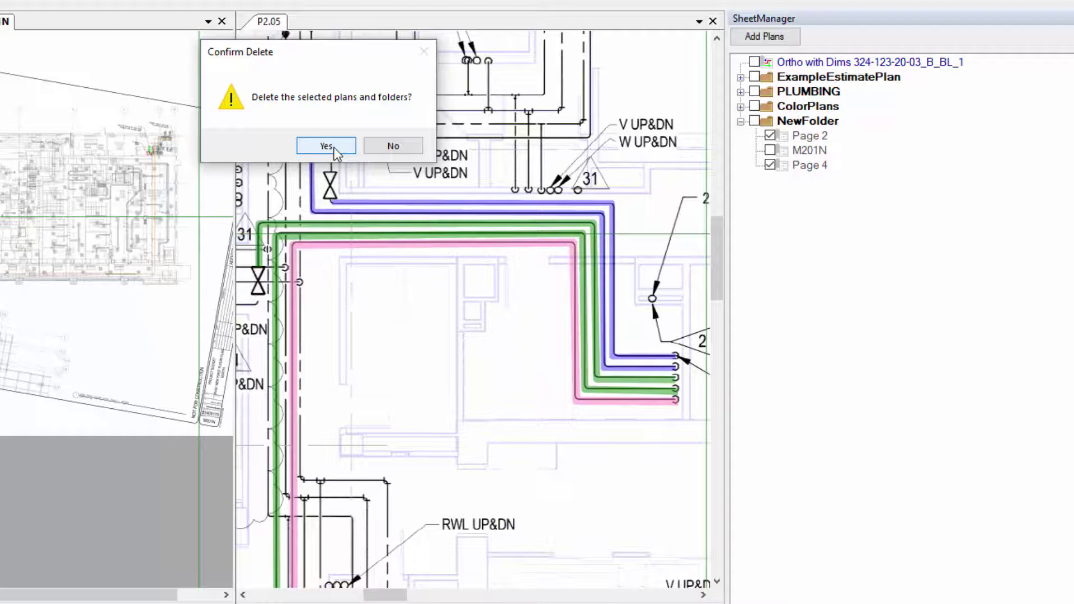
click(326, 146)
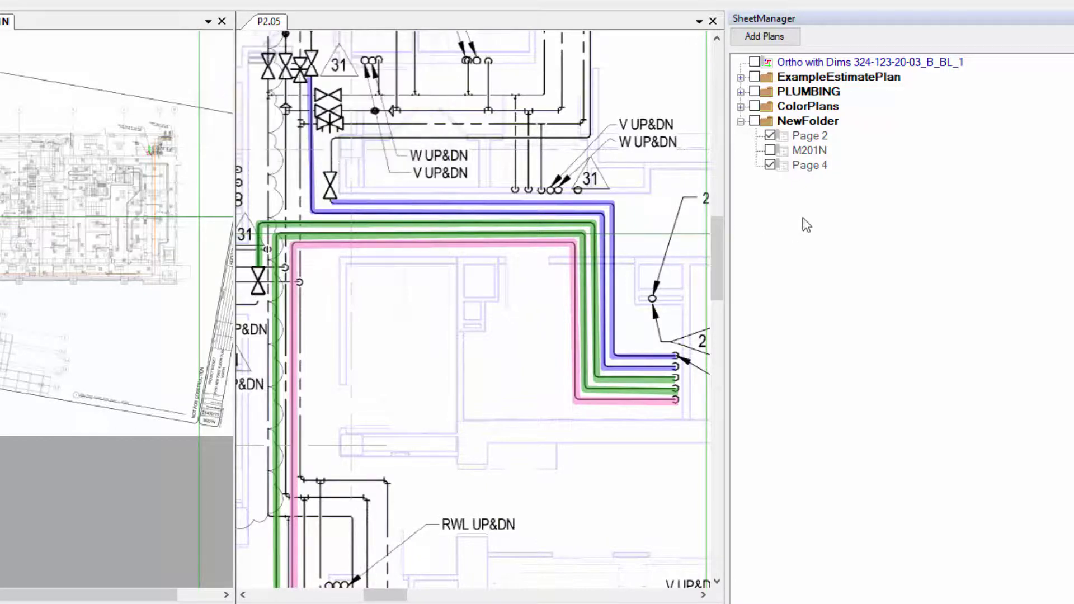
Examine the page-range choices for printing, PDF export and TIFF export of the M201N sheet in NewFolder.
click(740, 121)
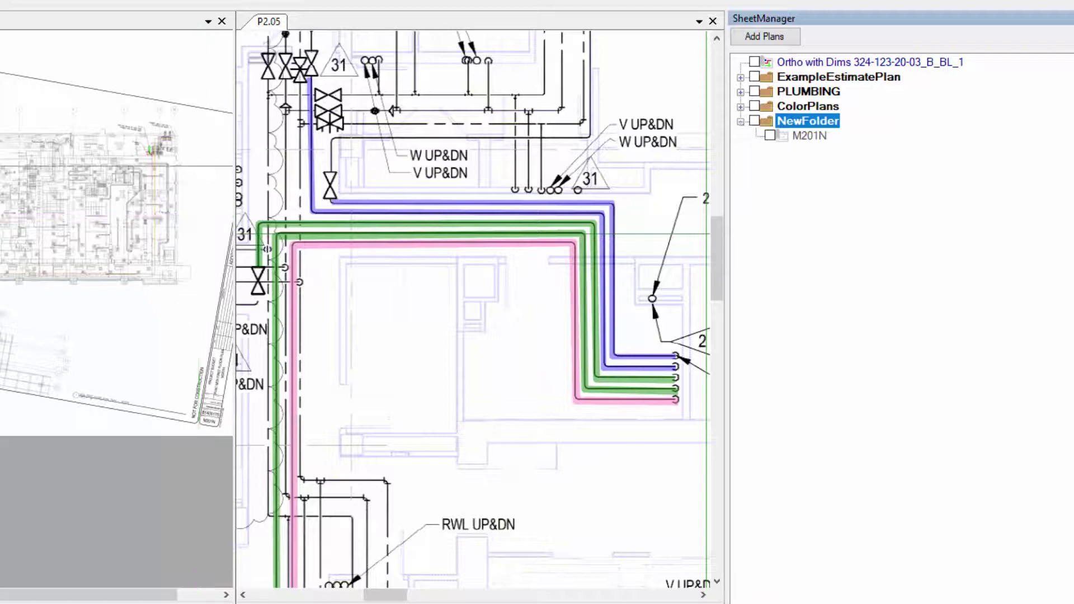
click(806, 137)
right_click(805, 137)
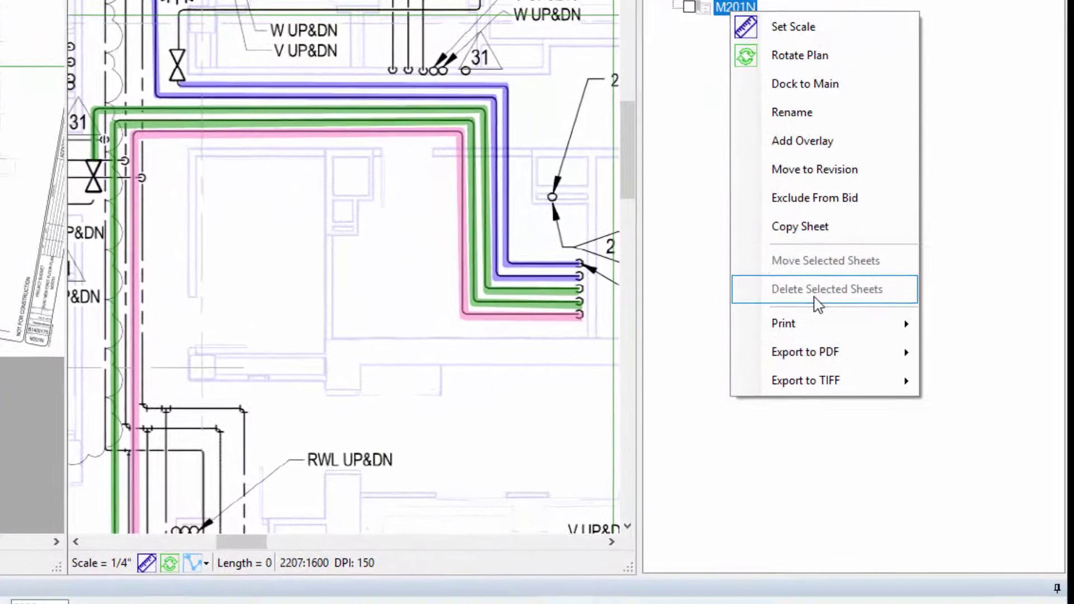
mouse_move(882, 415)
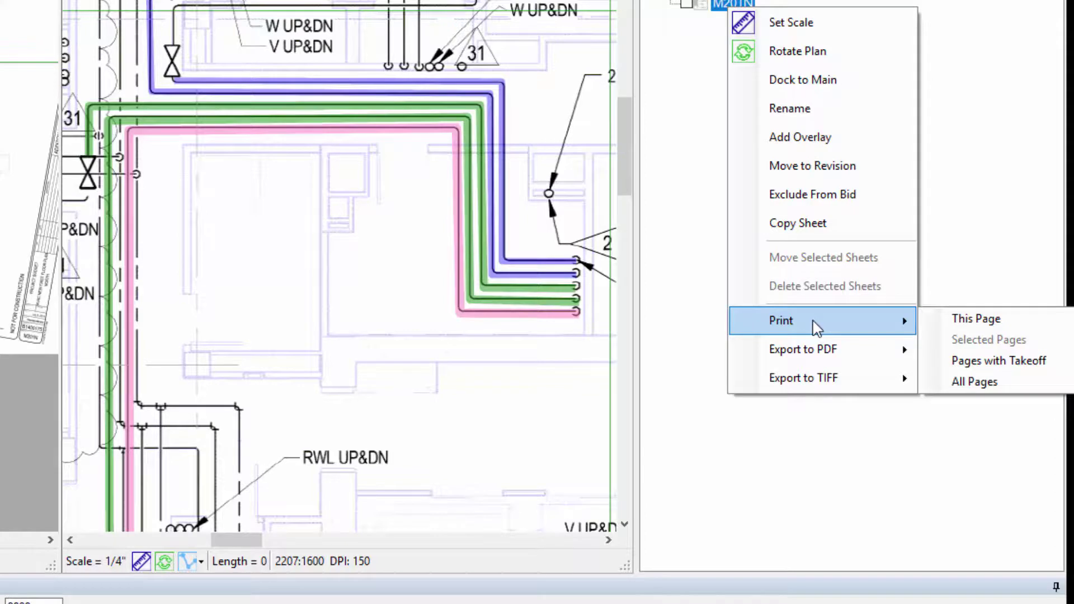
mouse_move(819, 348)
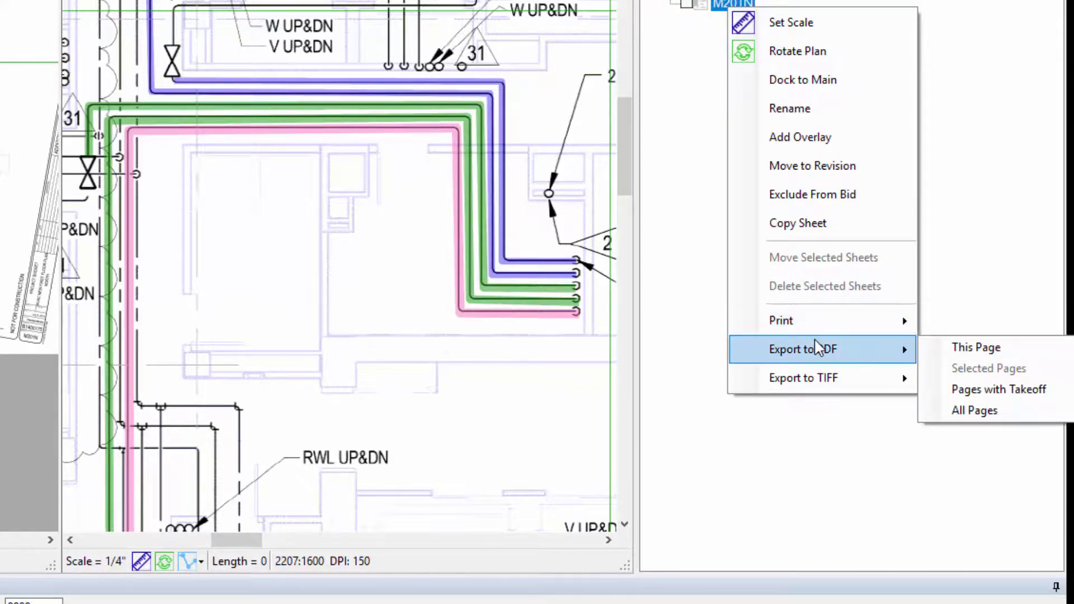
mouse_move(824, 383)
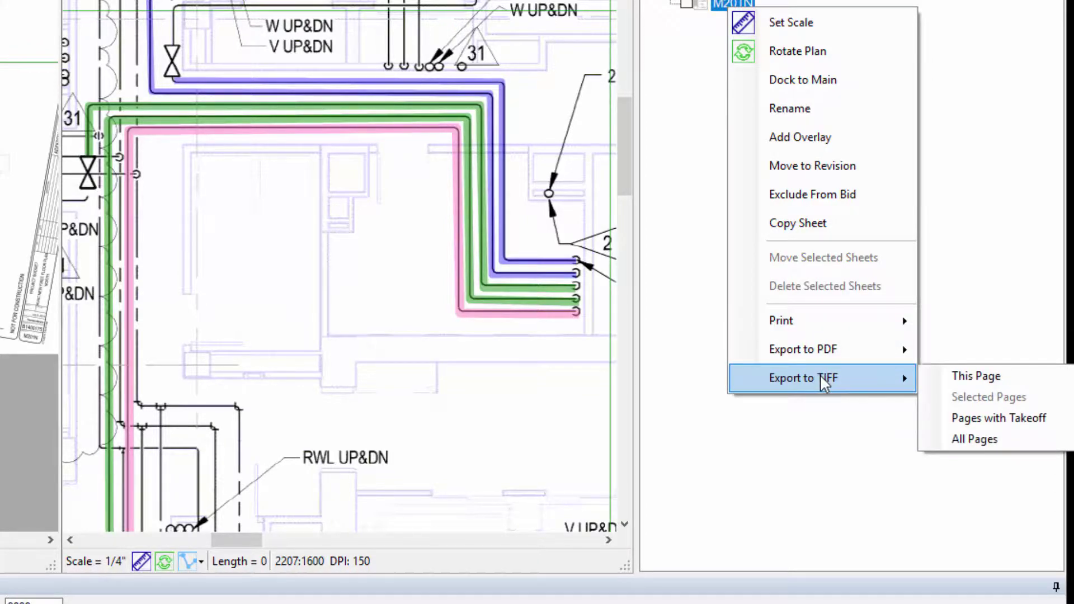